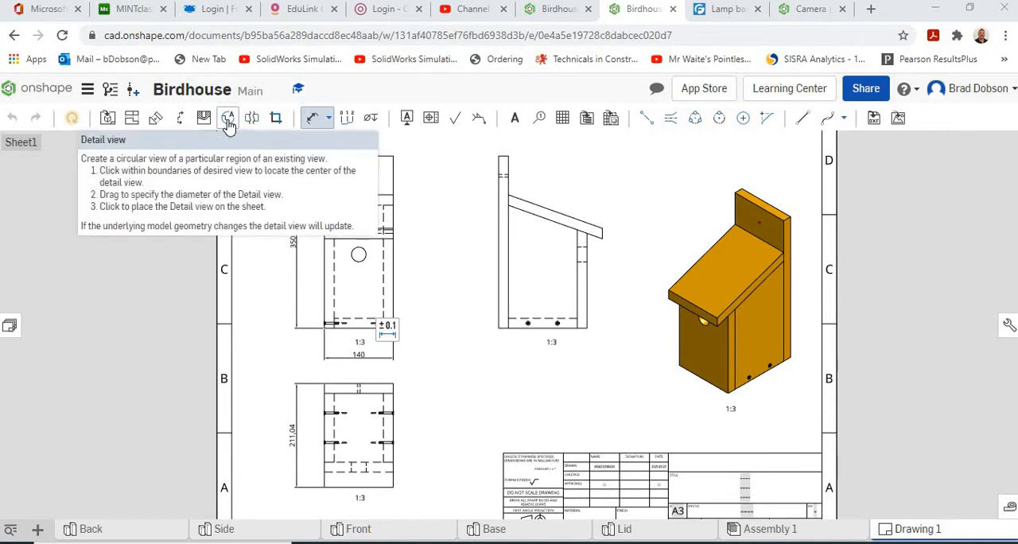
- Create a detail view around the lower right screw joint of the front view and place it beneath the gap before the side view
left_click(228, 124)
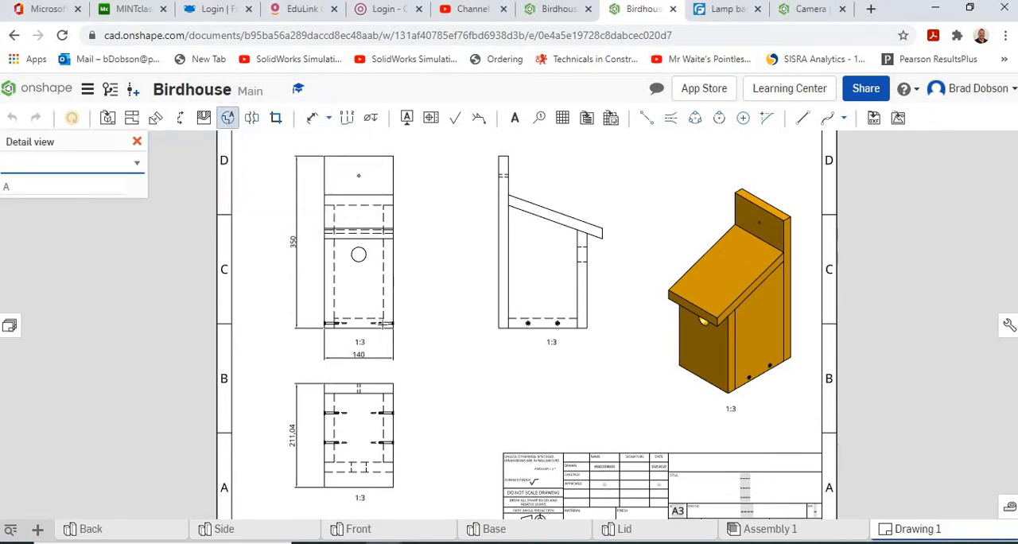
scroll(384, 323, "down", 3)
scroll(386, 323, "up", 5)
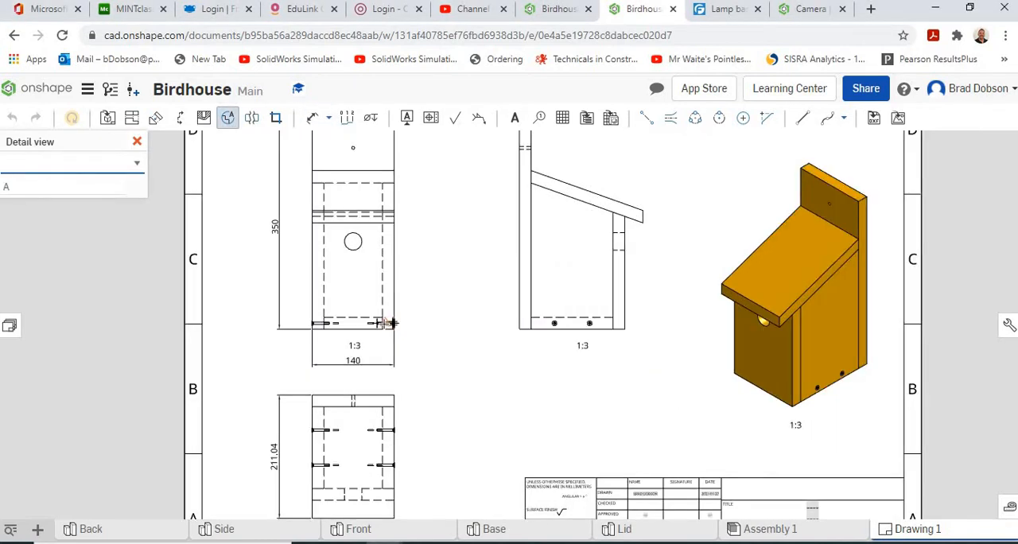
left_click(387, 323)
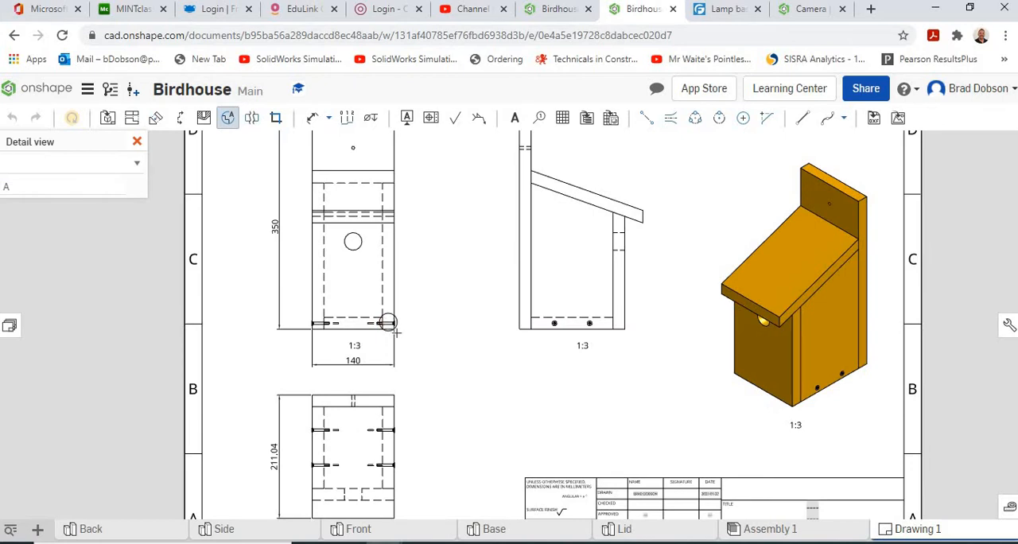
left_click(401, 341)
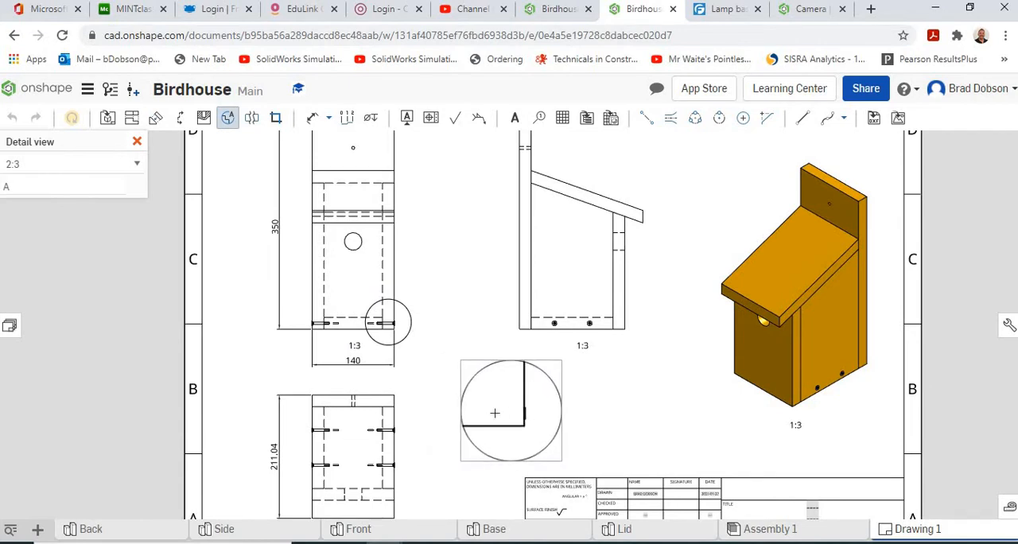
left_click(493, 417)
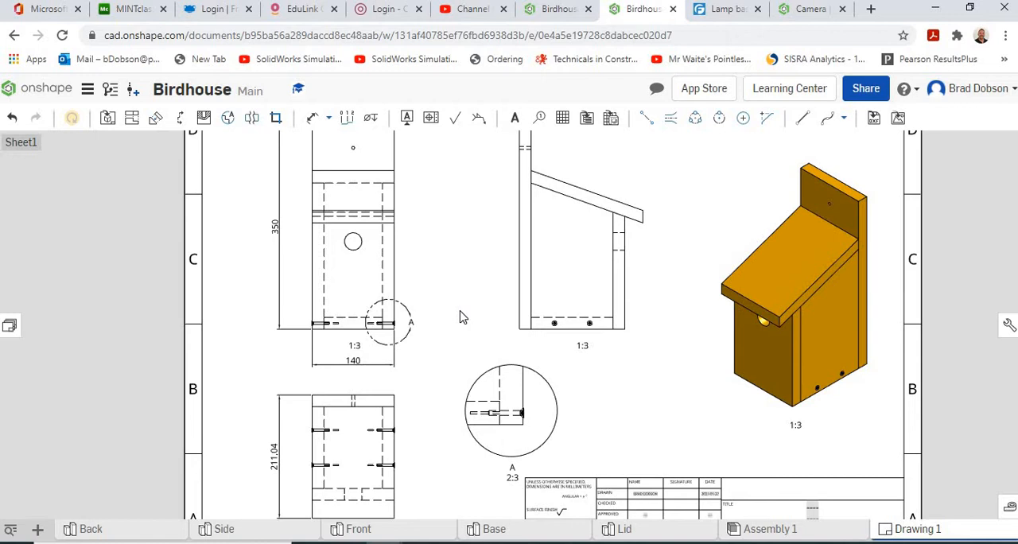
scroll(459, 316, "up", 1)
scroll(461, 316, "down", 2)
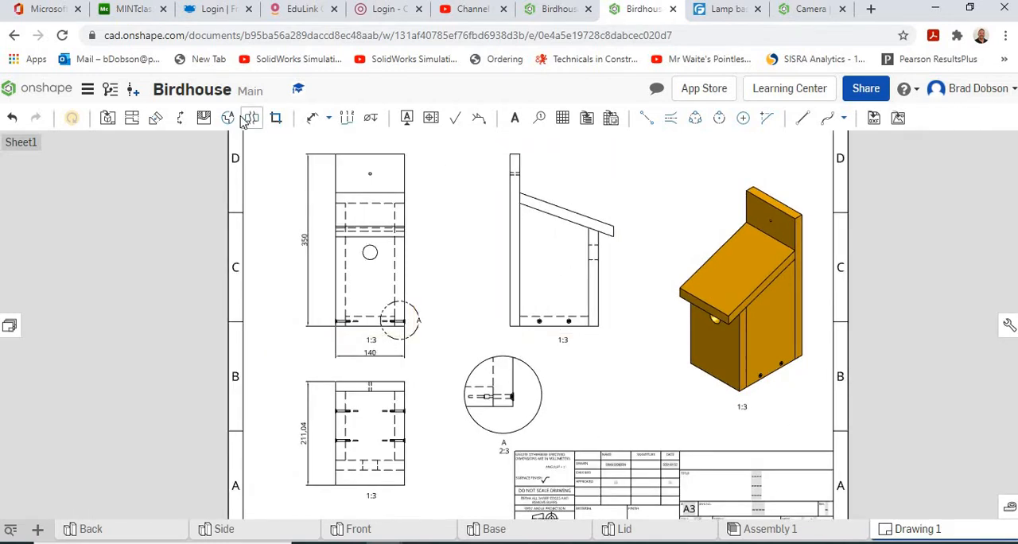
- Create a vertical section view through the centreline of the front view and place it beyond the side view
left_click(182, 119)
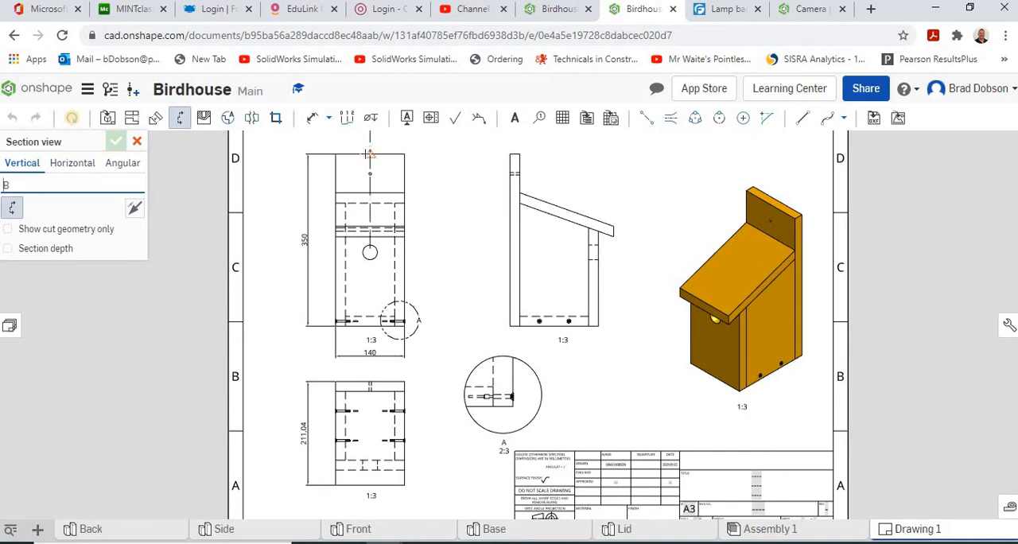
left_click(369, 153)
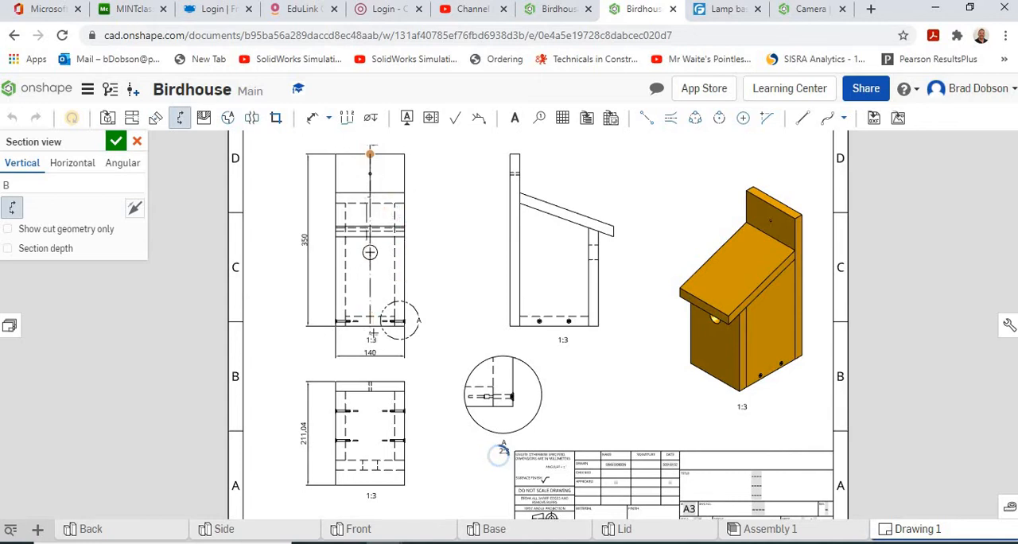
left_click(369, 325)
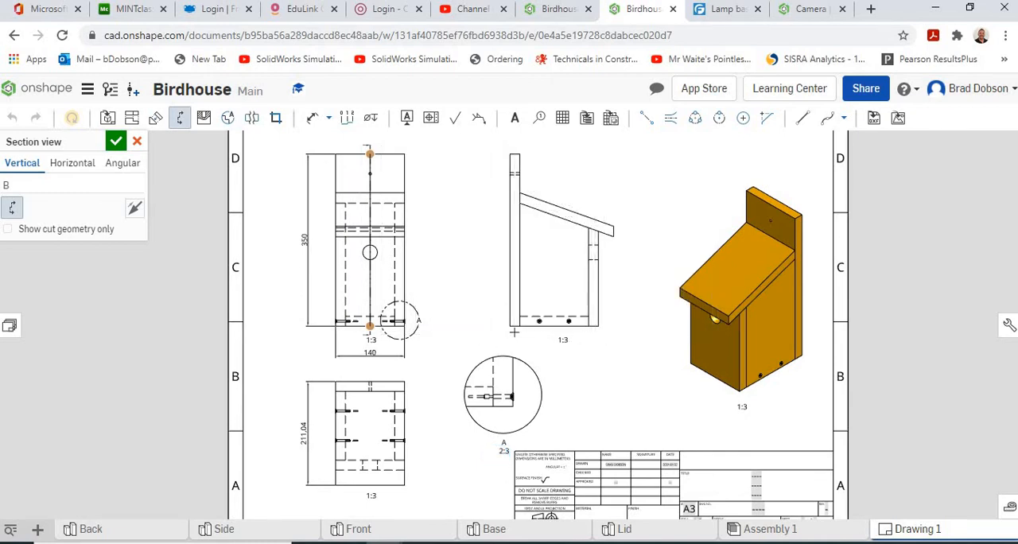
left_click(654, 286)
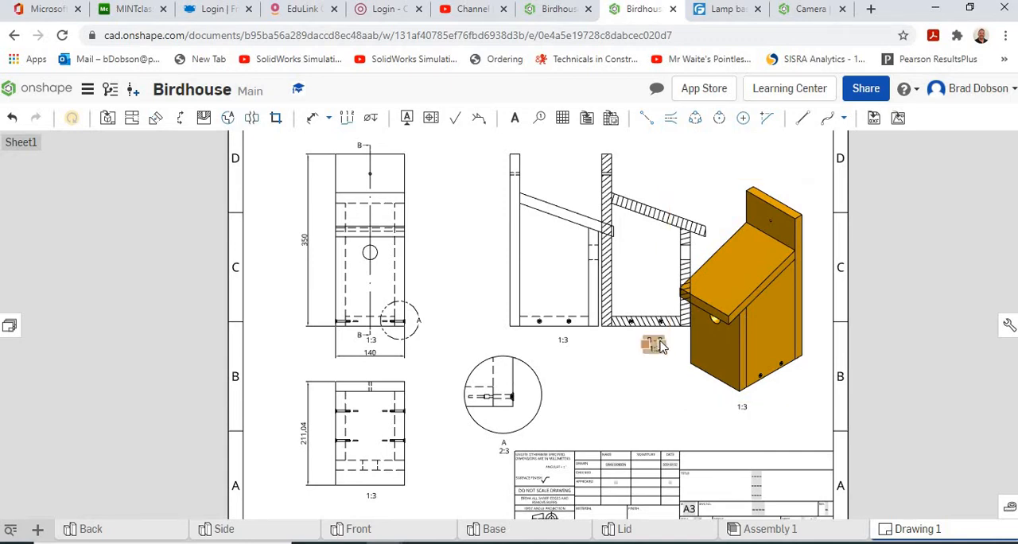
- Delete the shaded isometric view and move the section view into the space it occupied
left_click(699, 401)
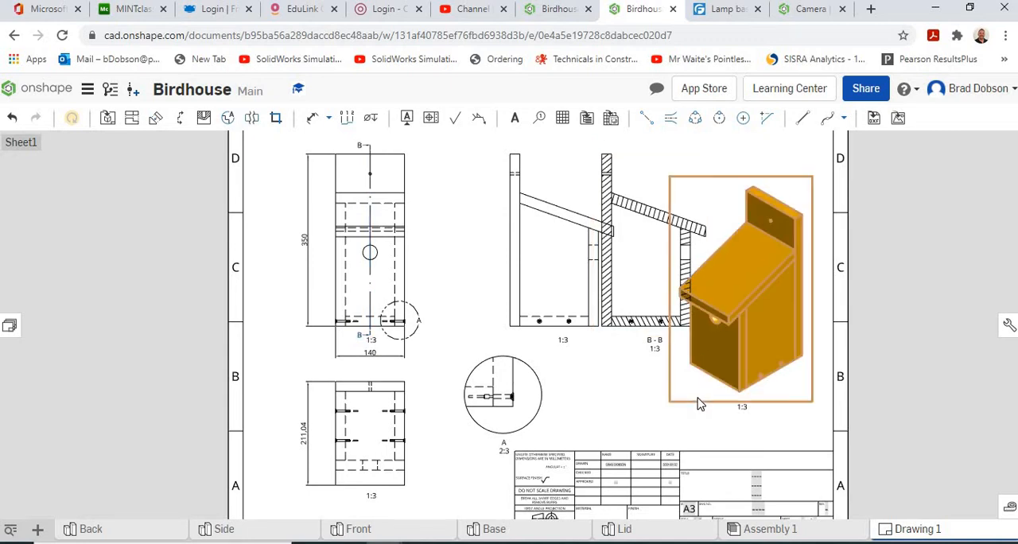
key("Delete")
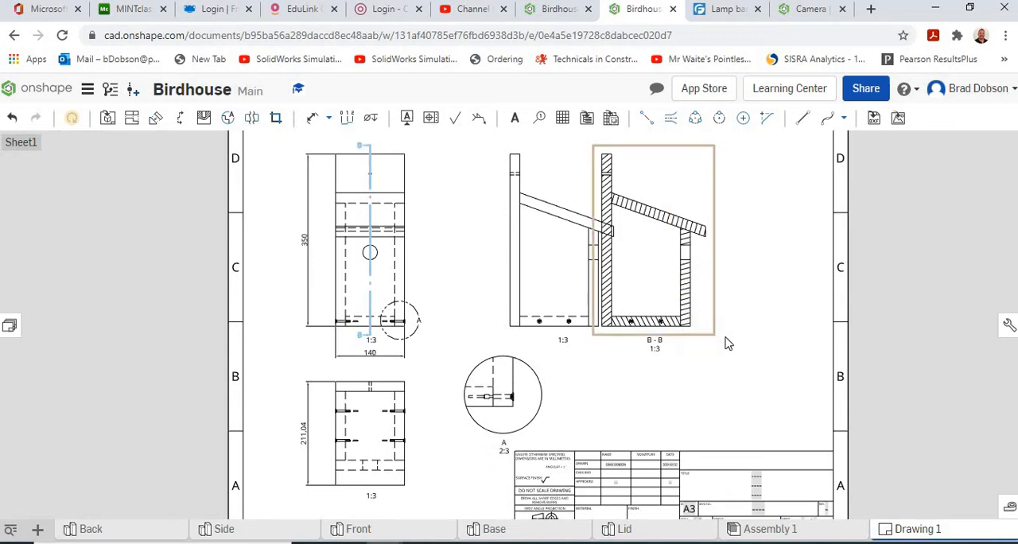
mouse_move(720, 340)
left_mouse_down()
mouse_move(759, 343)
mouse_move(775, 370)
left_mouse_up()
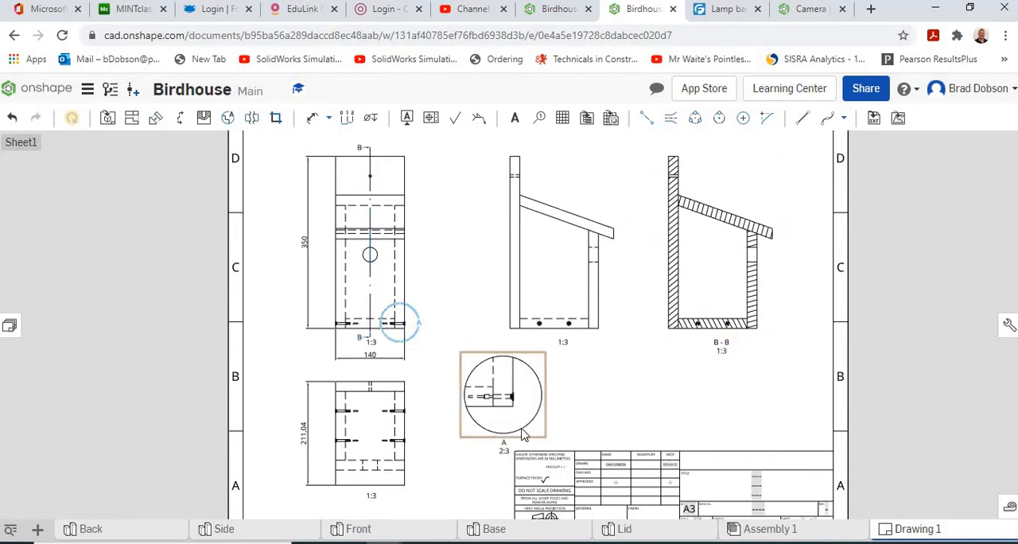
- Move the circular detail view closer to the front view
left_click(487, 360)
left_click_drag(487, 359, 455, 353)
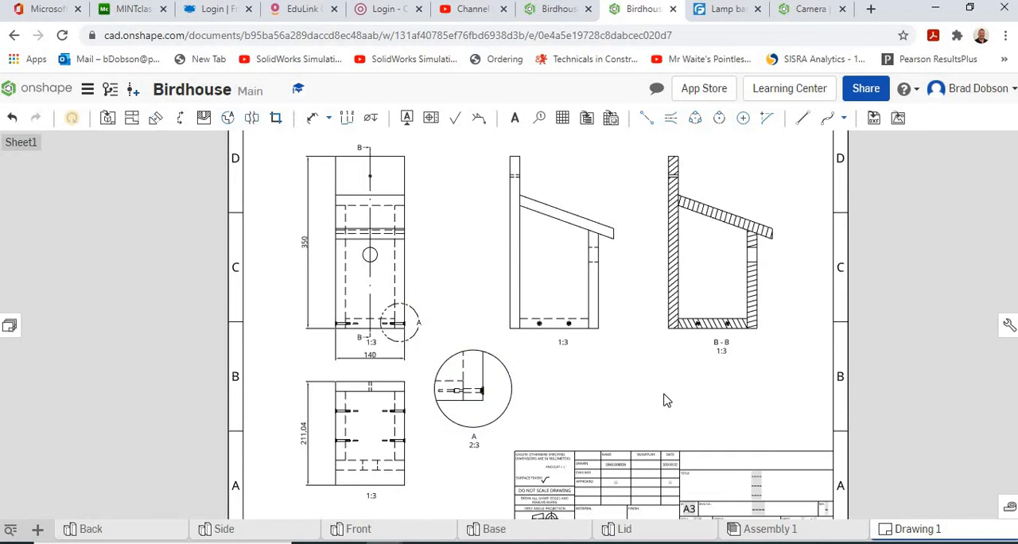
left_click(276, 119)
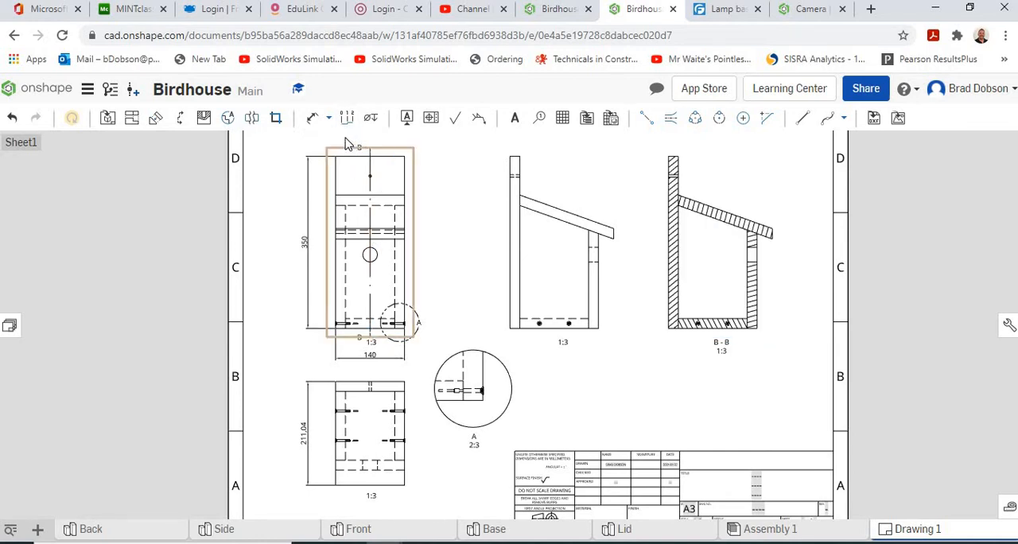
- Add a diameter dimension to the entrance hole in the front view, placing its text outside the outline
left_click(329, 119)
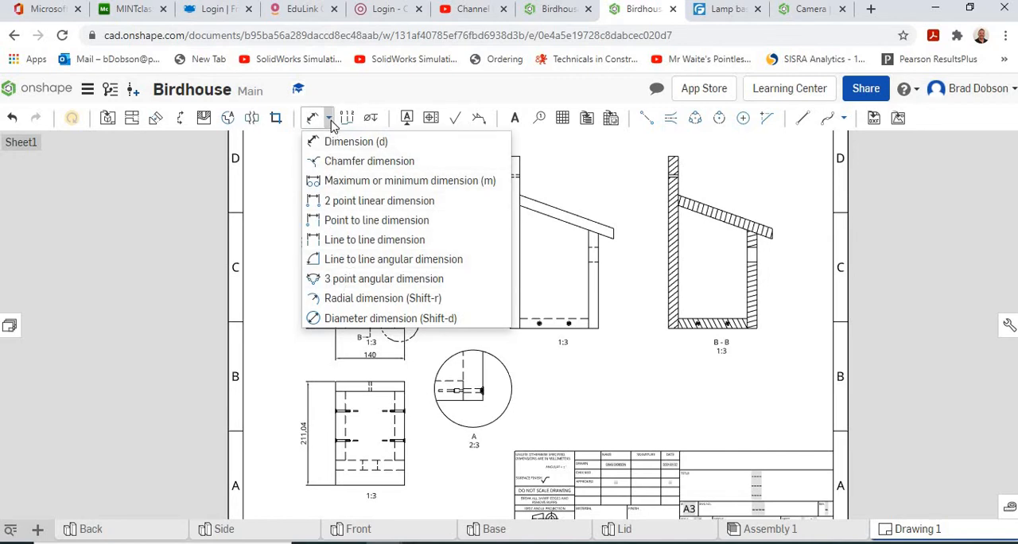
left_click(350, 318)
scroll(383, 260, "down", 1)
scroll(383, 260, "up", 1)
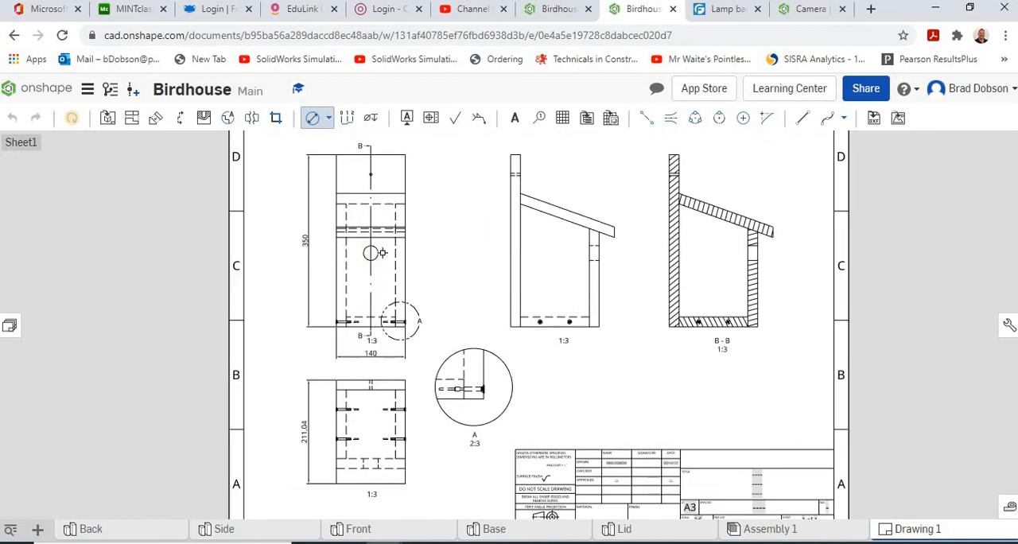
left_click(394, 254)
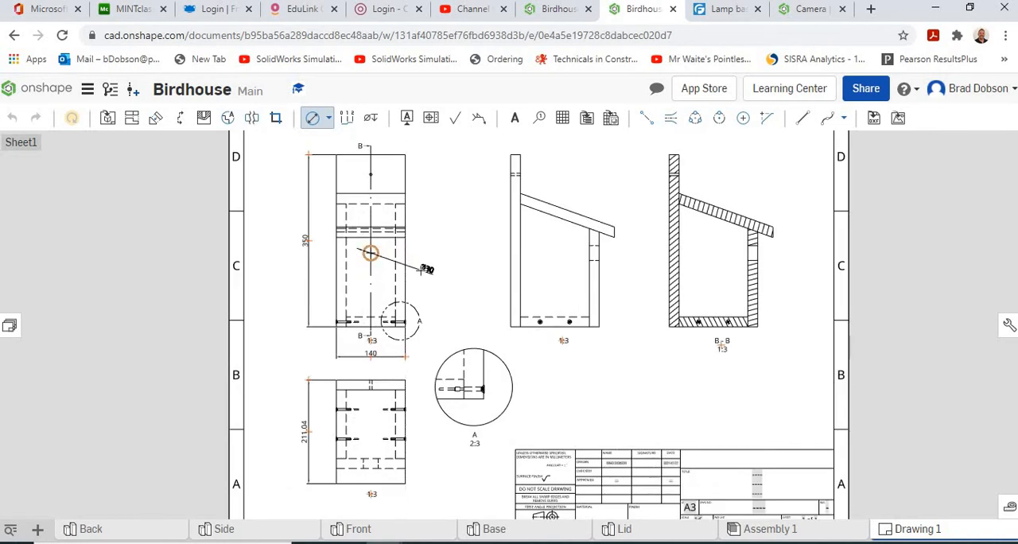
left_click(421, 271)
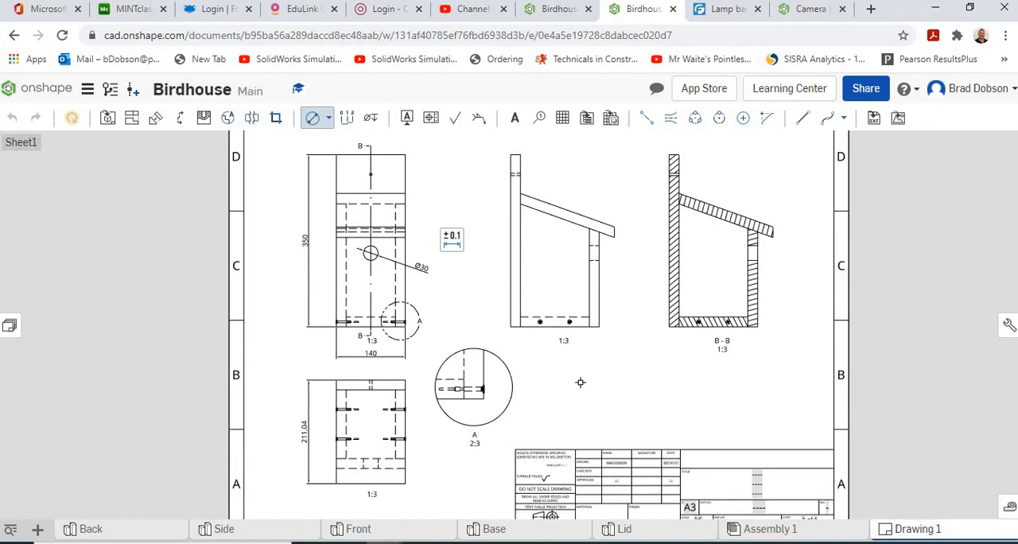
- Dimension the diameter of the first screw head at the base of the side view, with the text below the outline
scroll(571, 360, "down", 2)
scroll(571, 358, "up", 6)
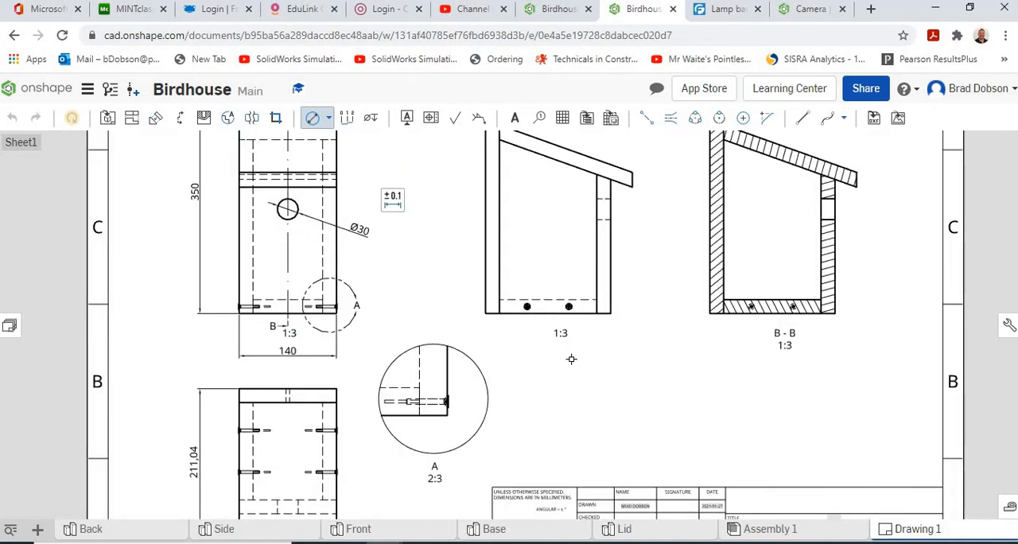
scroll(499, 254, "up", 4)
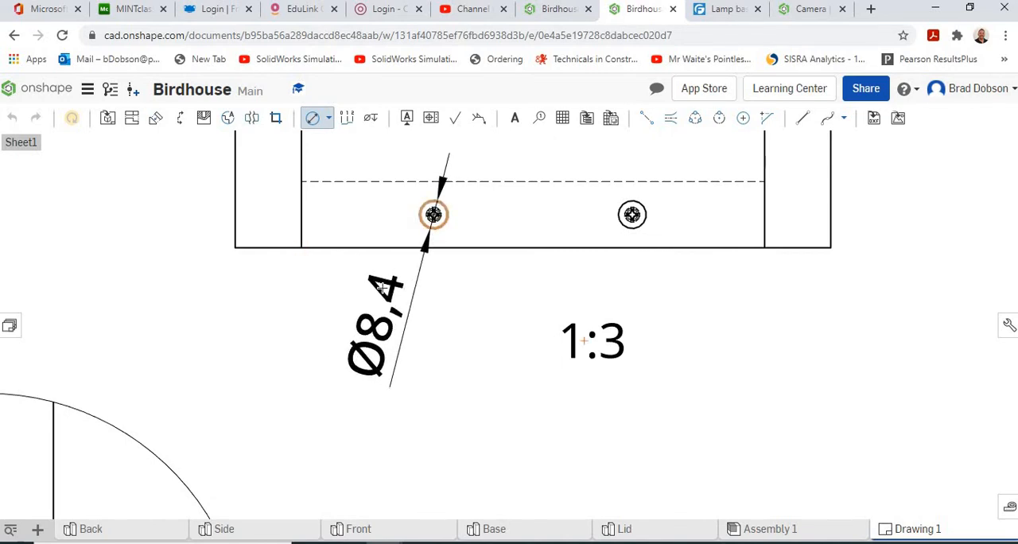
left_click(371, 316)
scroll(467, 383, "down", 8)
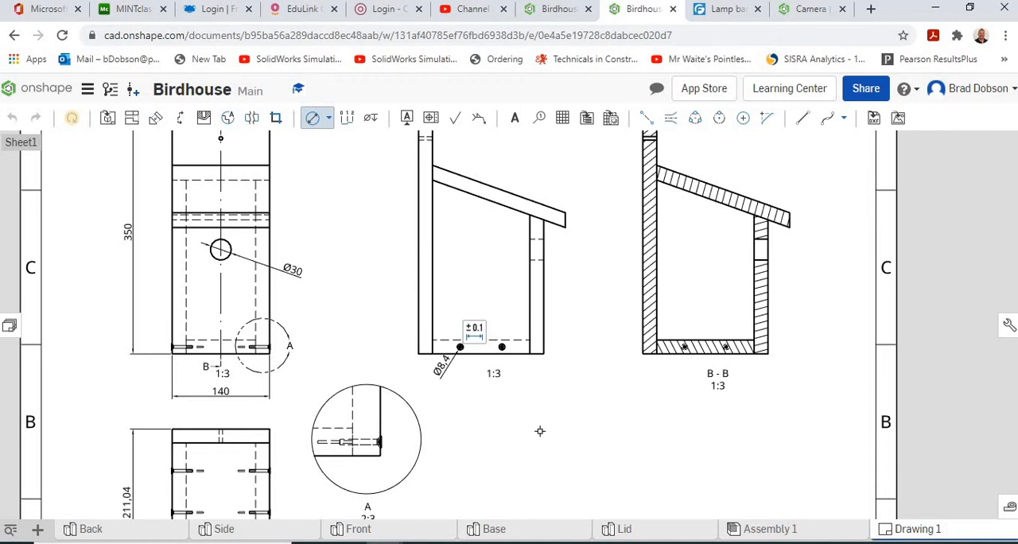
- Export Drawing 1 as a colour PDF download and open the exported file
scroll(543, 412, "down", 2)
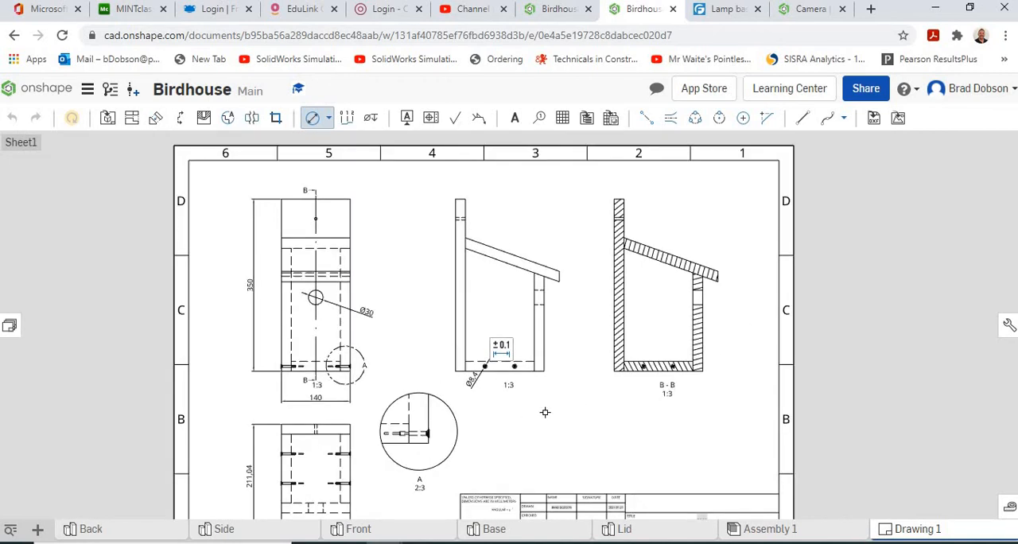
middle_click_drag(545, 412, 602, 389)
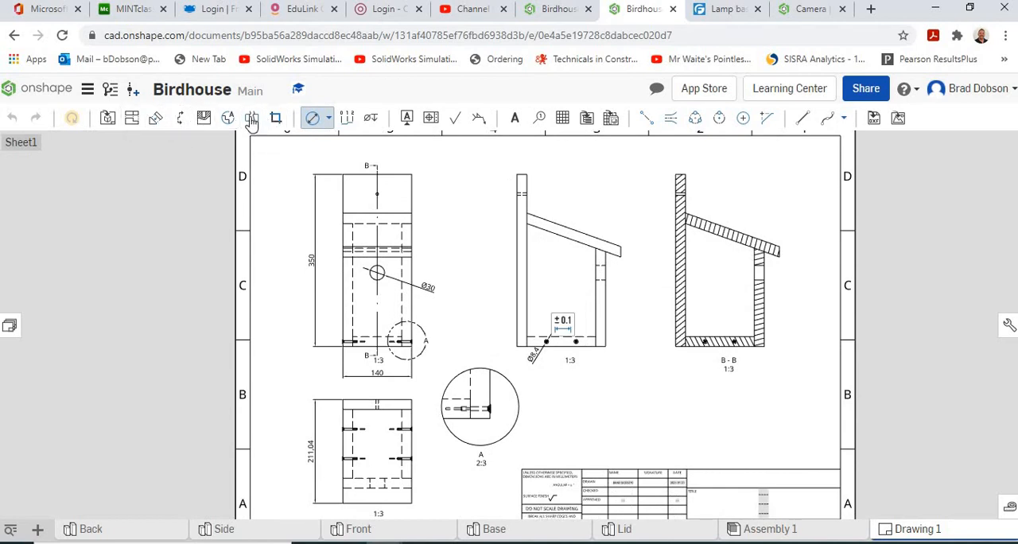
middle_click_drag(391, 129, 397, 133)
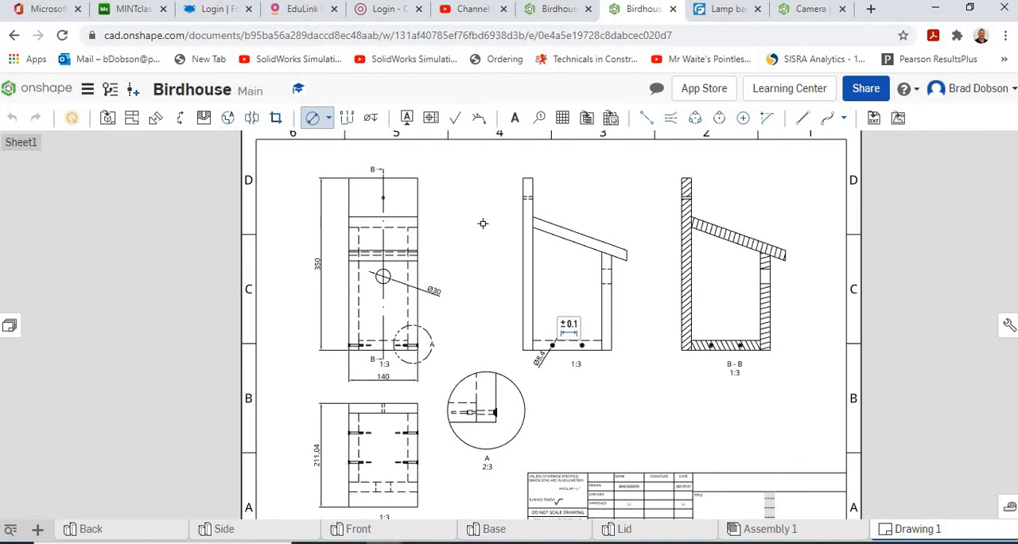
scroll(482, 223, "down", 2)
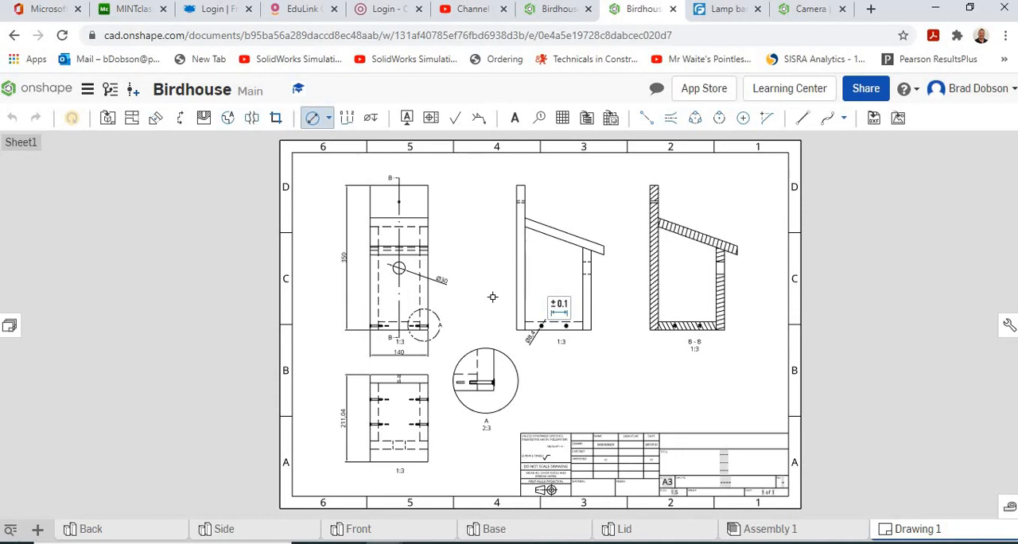
right_click(895, 532)
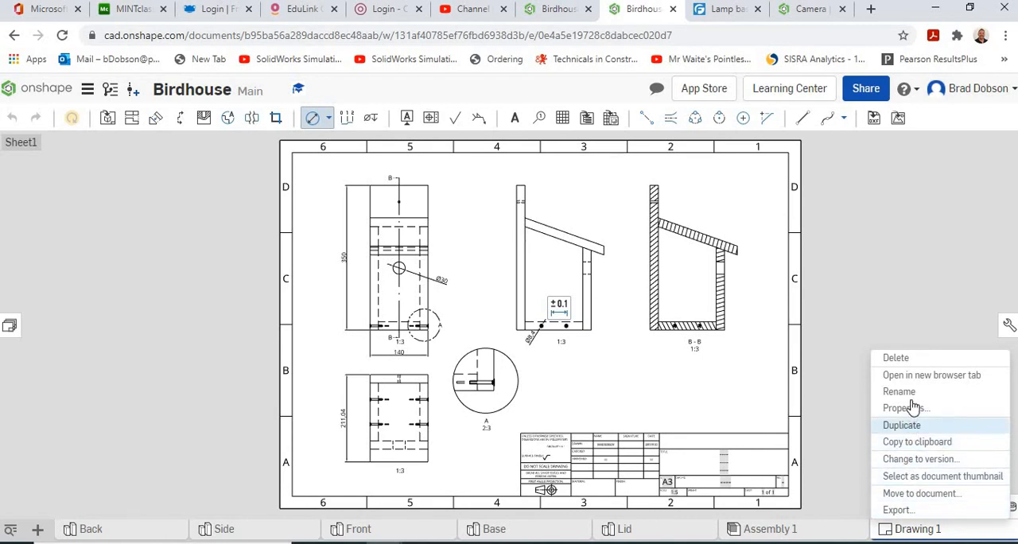
left_click(898, 510)
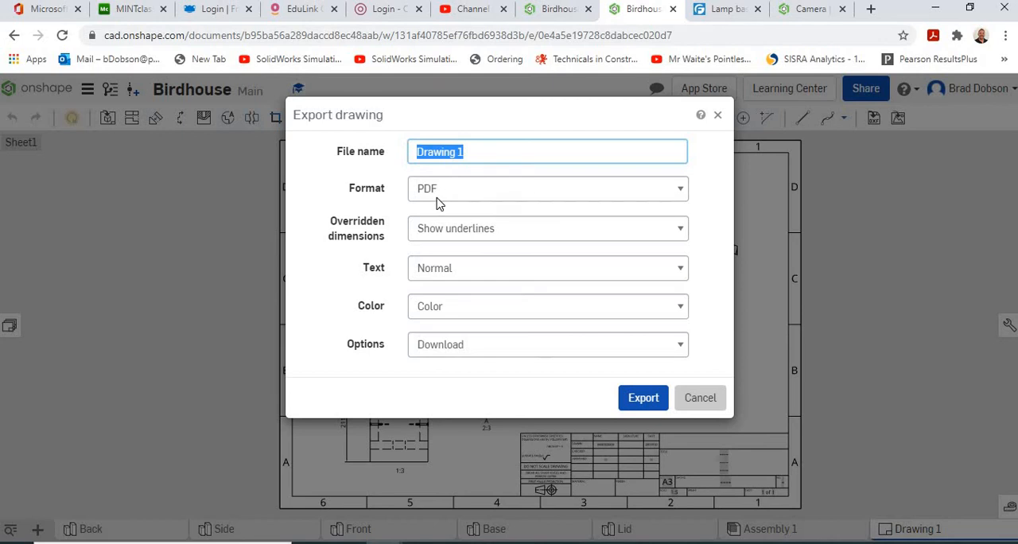
left_click(645, 399)
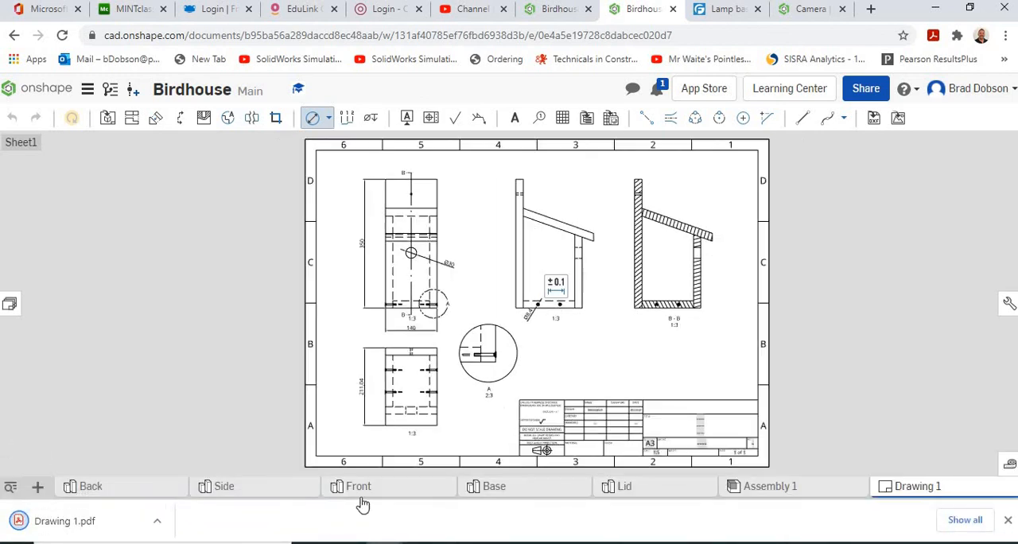
left_click(80, 522)
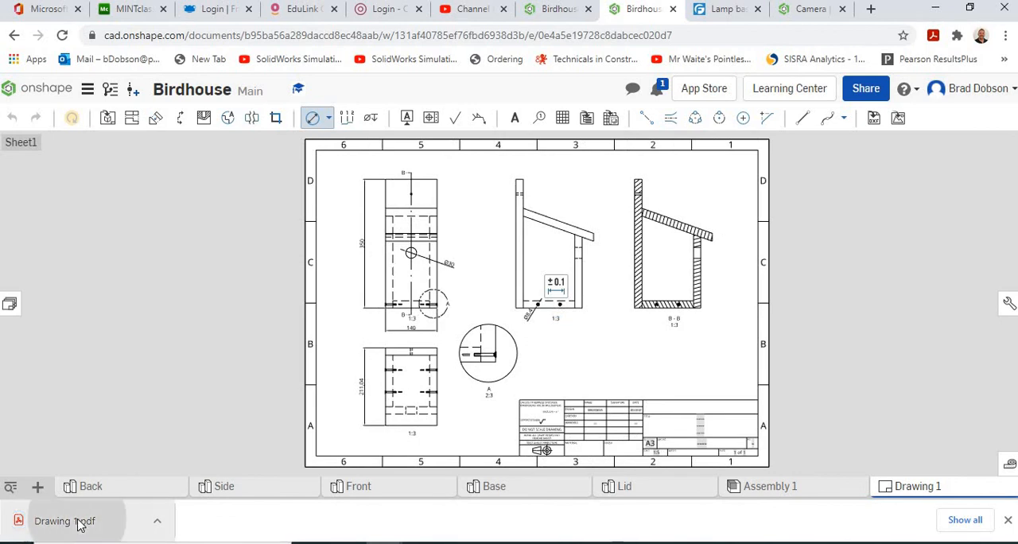
- Examine the views, dimensions and title block across the whole sheet of the exported Drawing 1.pdf
scroll(458, 399, "down", 3)
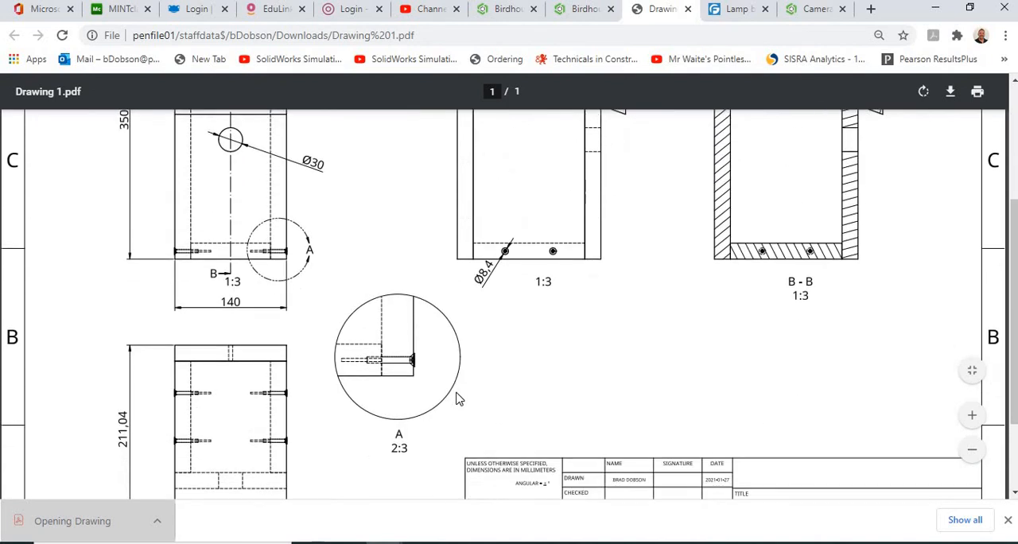
scroll(458, 399, "up", 2)
scroll(458, 399, "down", 3)
scroll(458, 399, "up", 1)
scroll(458, 399, "up", 3)
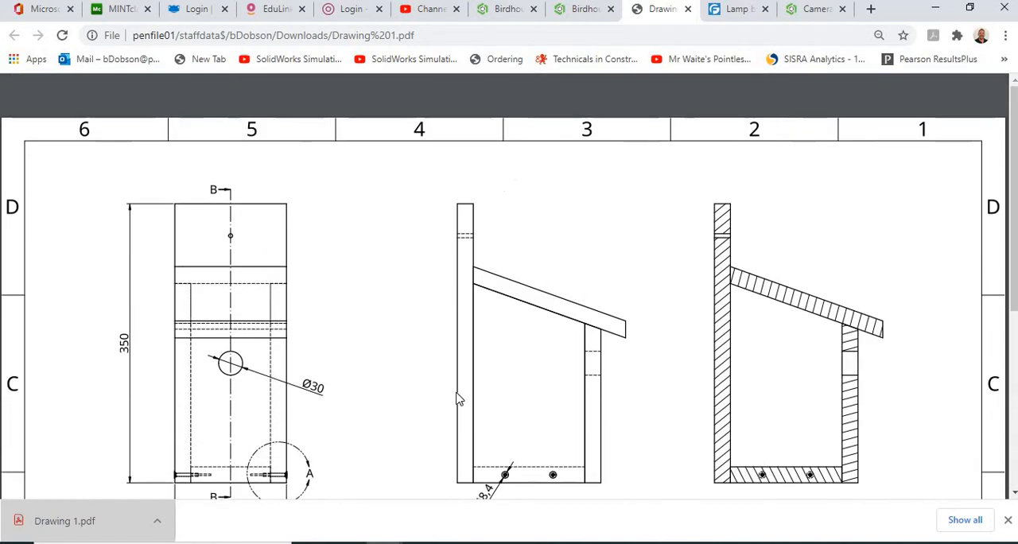
scroll(501, 302, "down", 2)
scroll(557, 342, "down", 2)
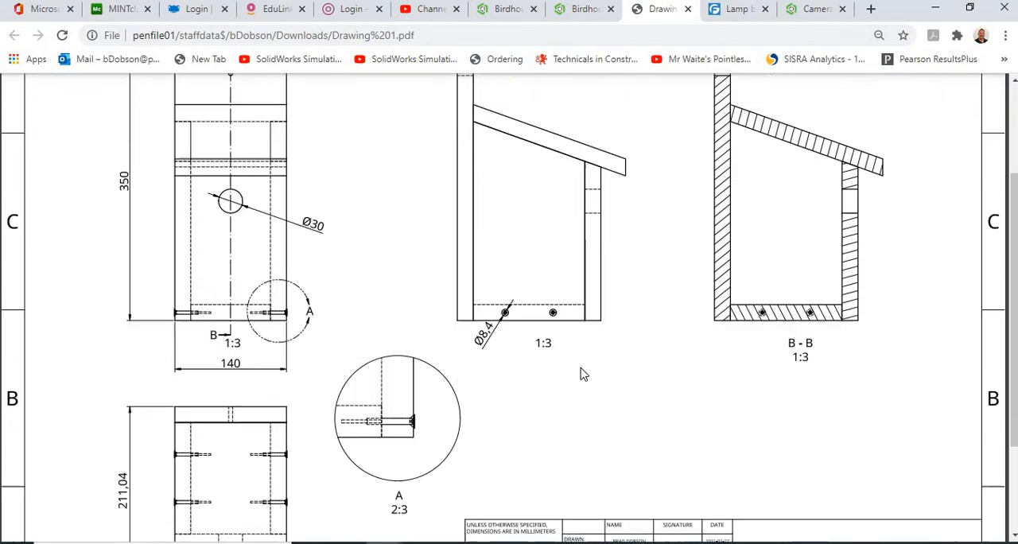
scroll(583, 382, "up", 1)
scroll(583, 403, "down", 3)
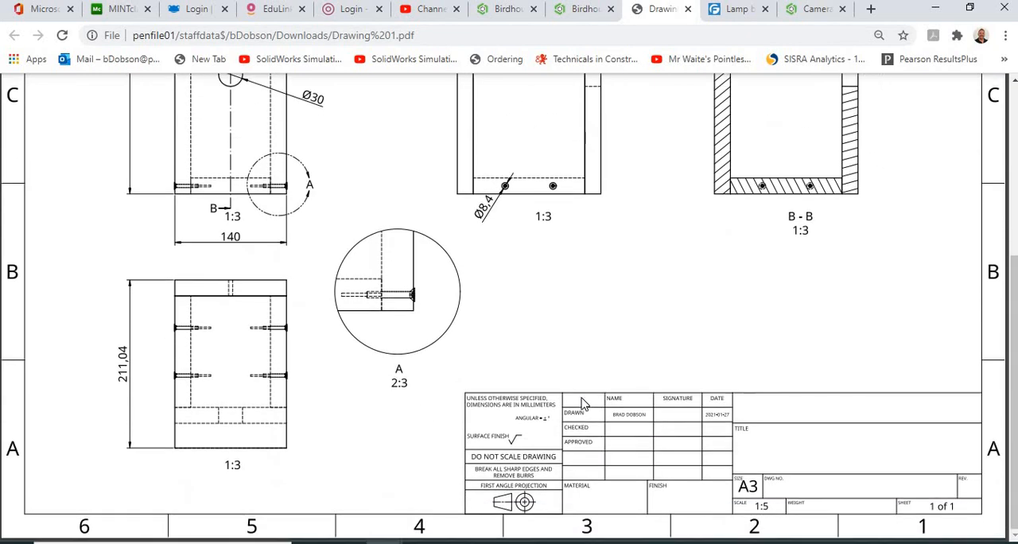
scroll(583, 403, "up", 5)
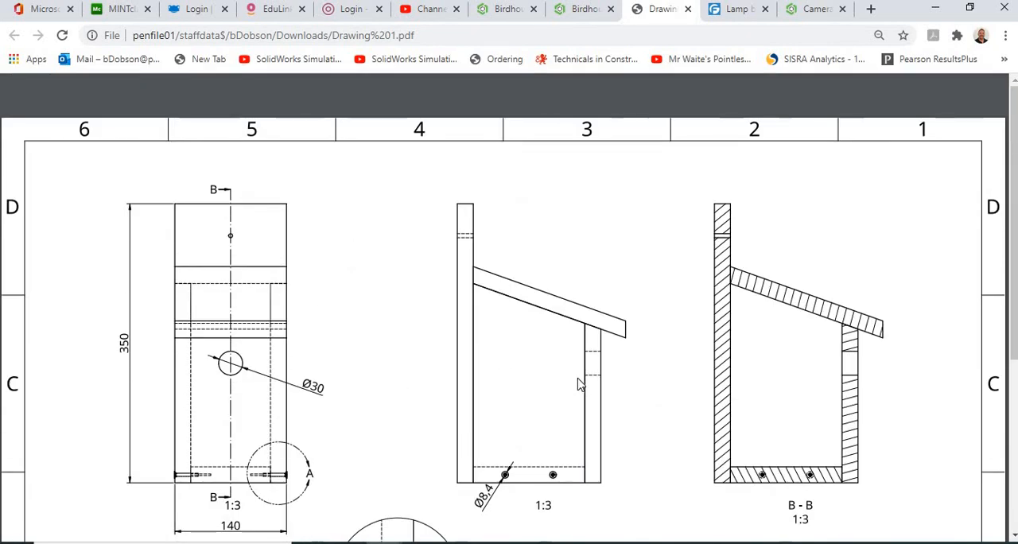
scroll(580, 385, "down", 3)
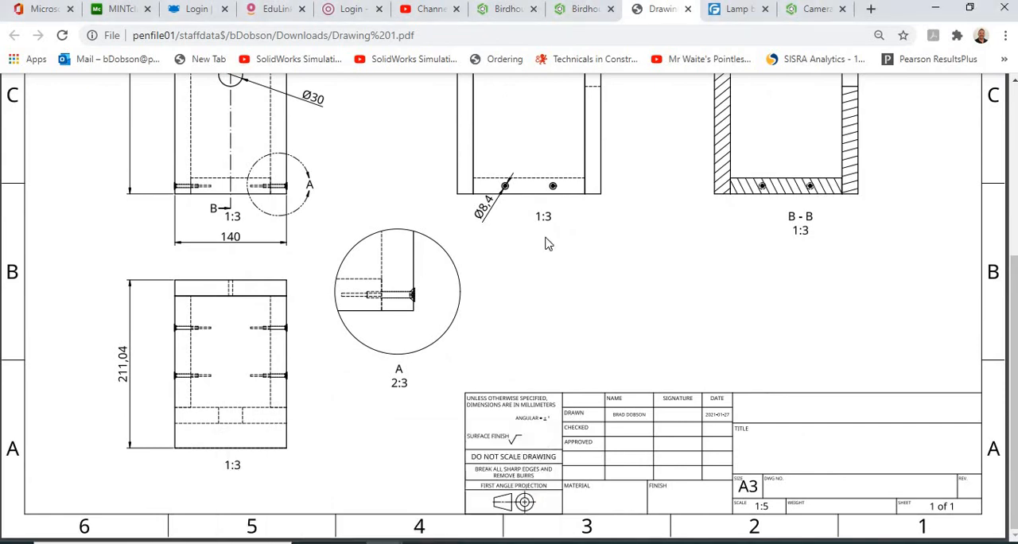
mouse_move(392, 539)
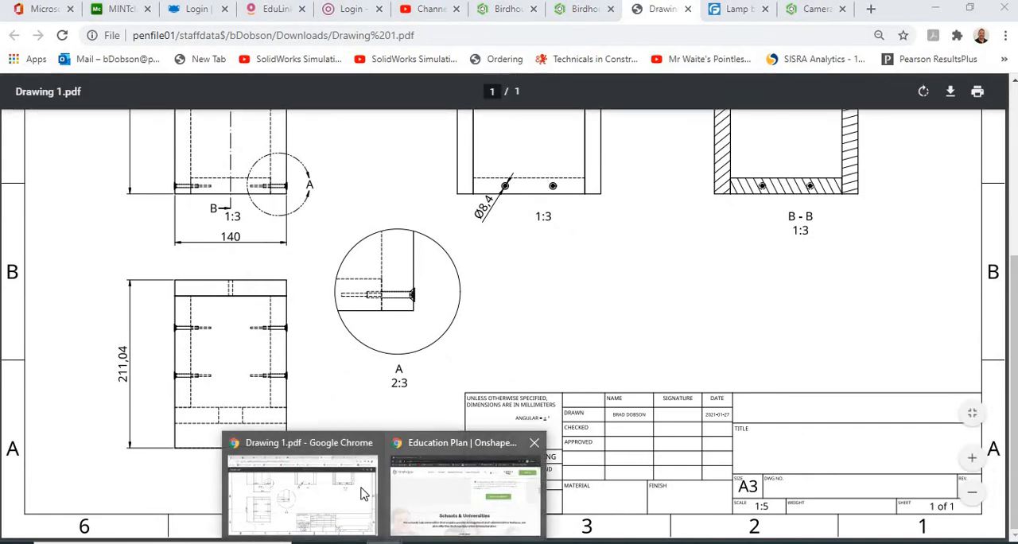
left_click(350, 491)
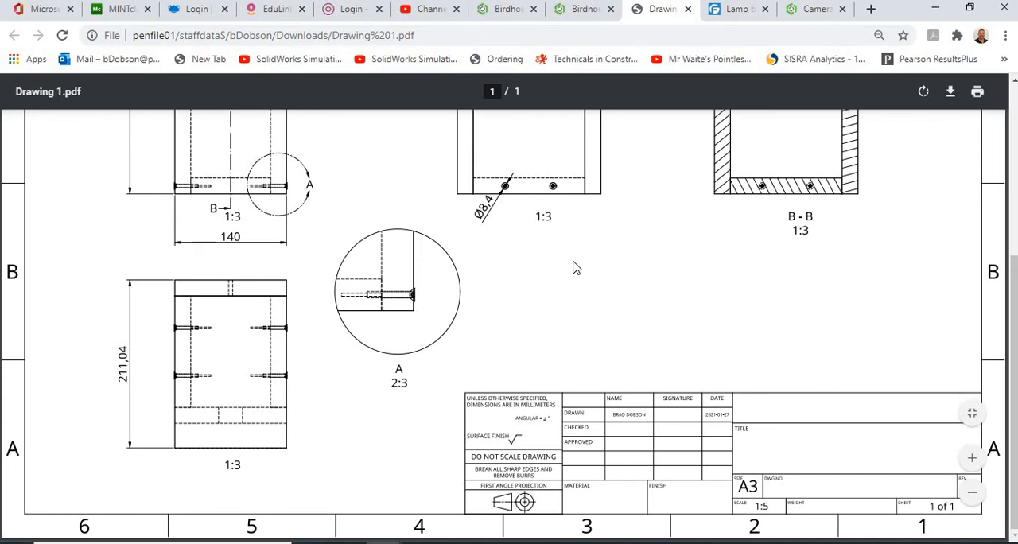
scroll(560, 302, "up", 4)
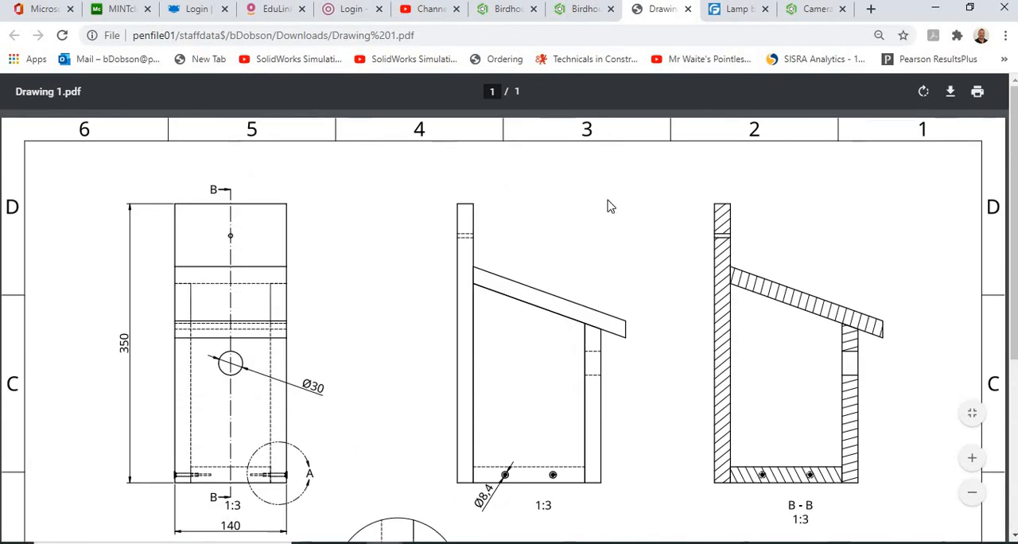